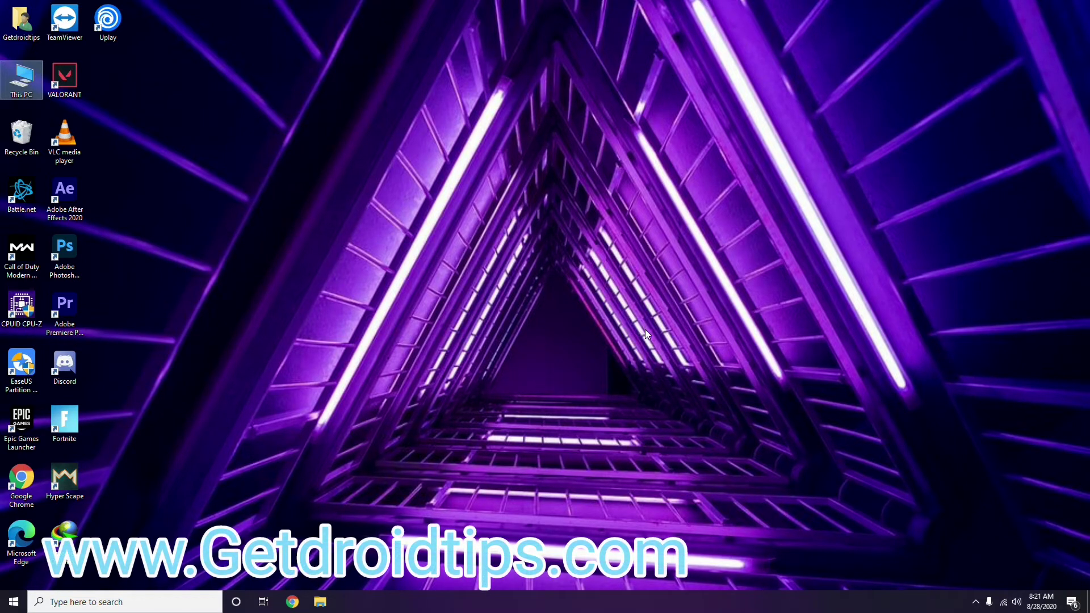
Step: Check the Wi-Fi connection status in the network panel, then close it
click(1006, 606)
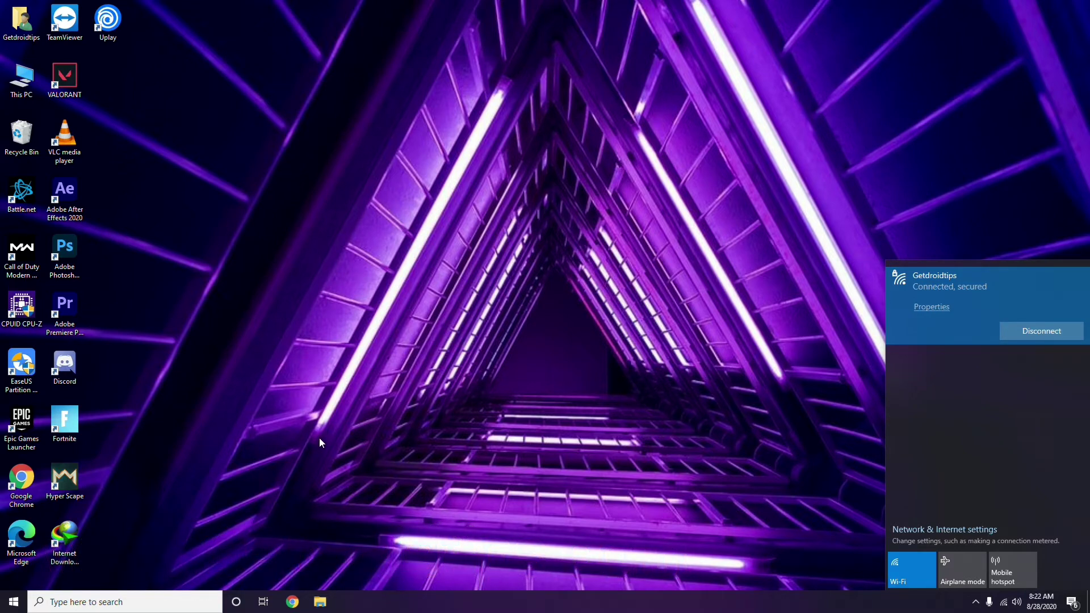
click(325, 486)
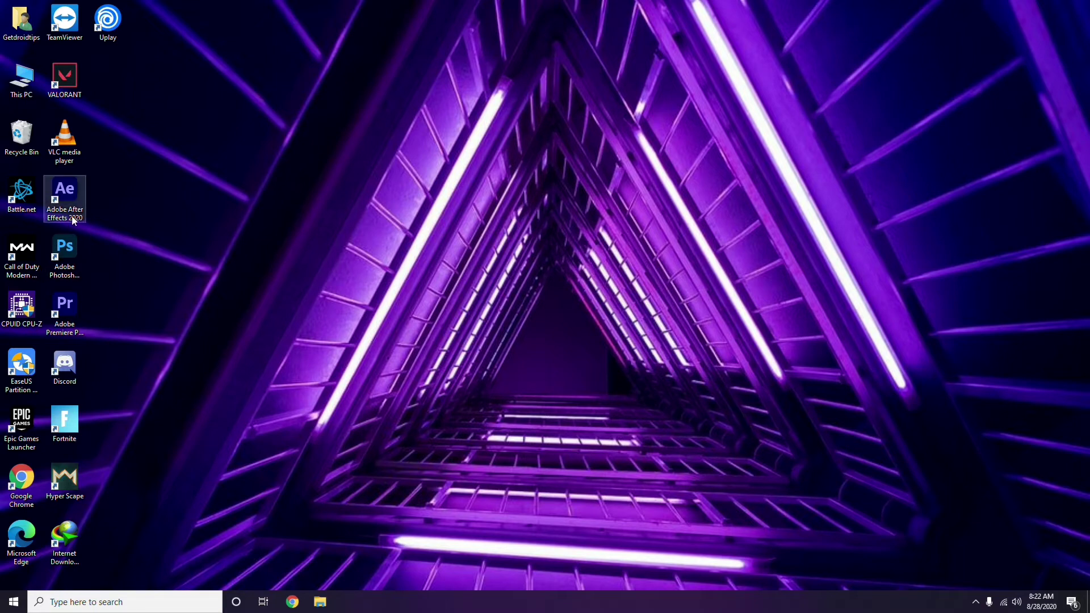
drag(55, 344, 76, 431)
Step: Refresh the desktop and launch Uplay from its desktop shortcut
right_click(229, 411)
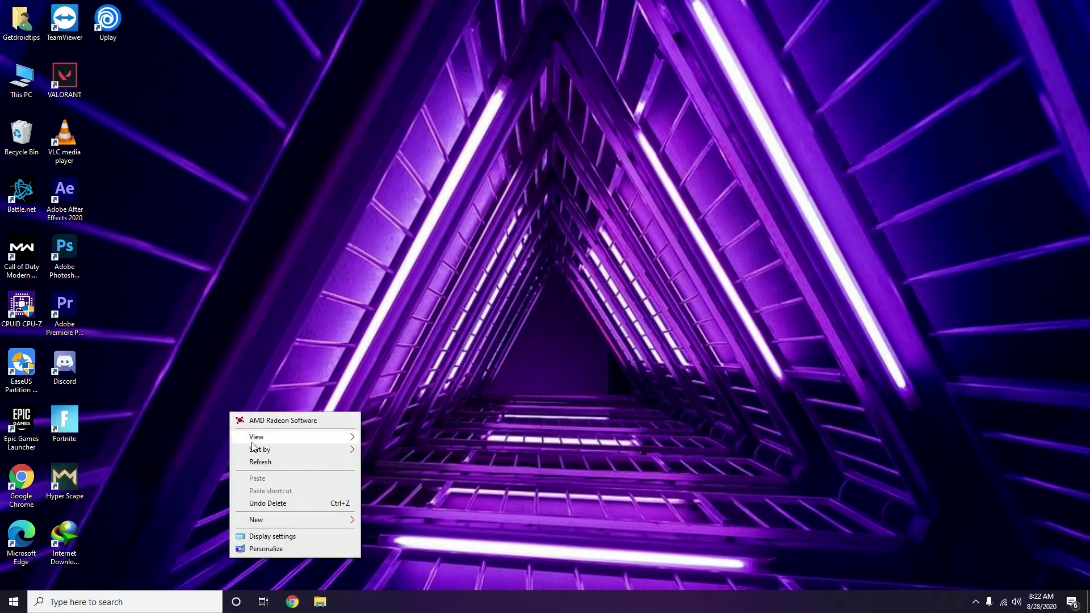
click(250, 463)
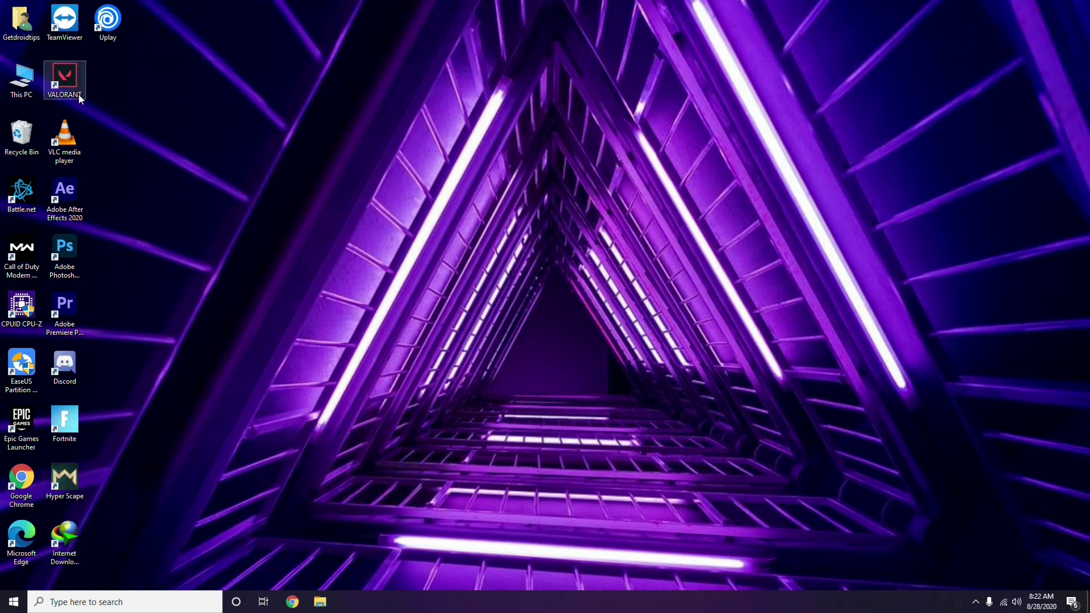
click(113, 45)
double_click(113, 44)
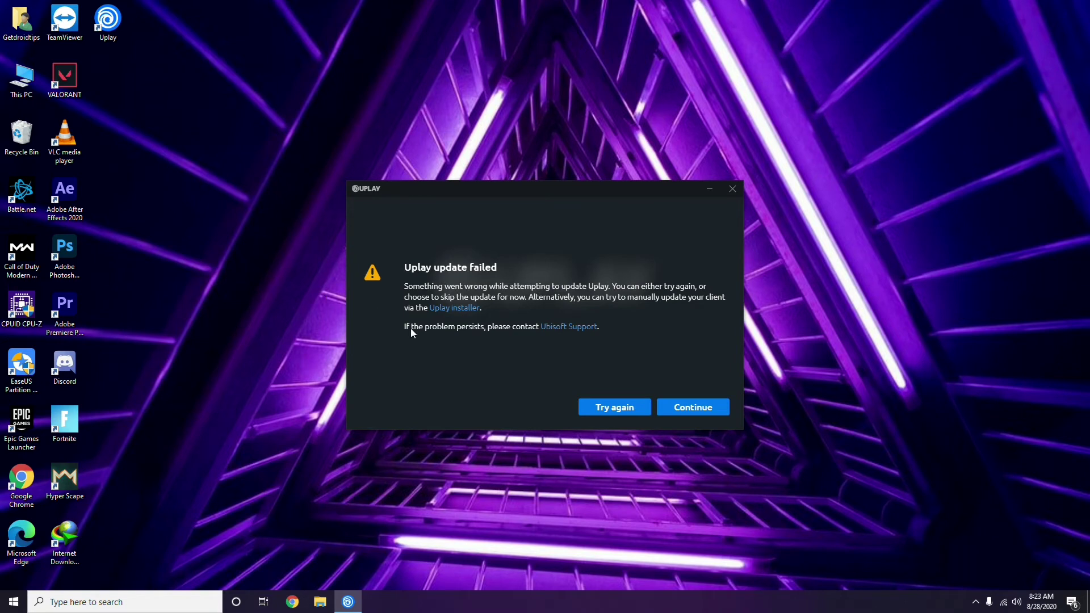
Step: Continue past the Uplay update failure, then minimize and restore the launcher to normal size
click(708, 411)
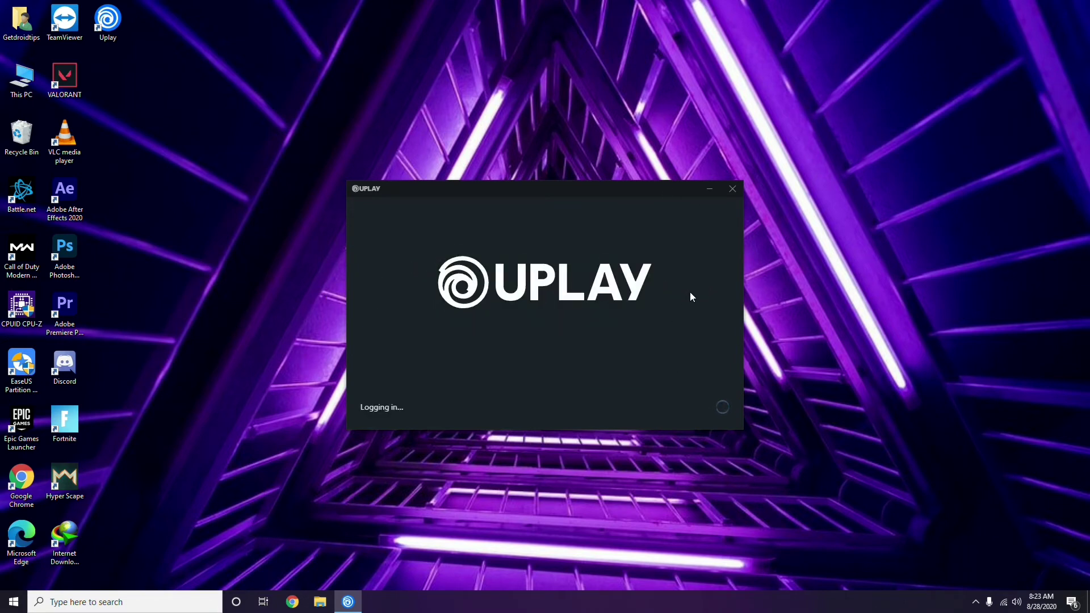
click(708, 190)
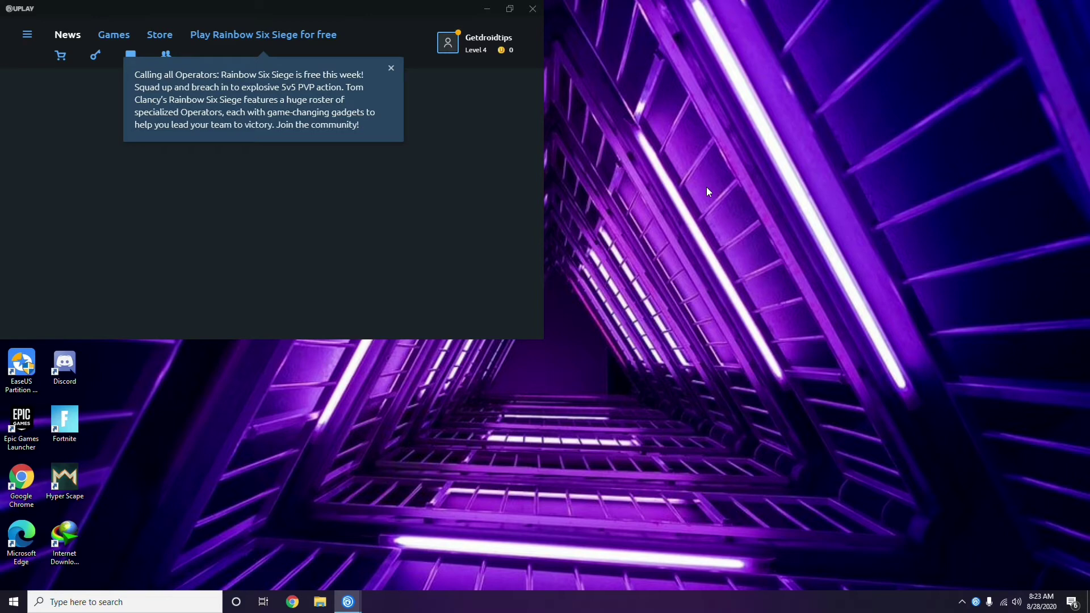
click(510, 8)
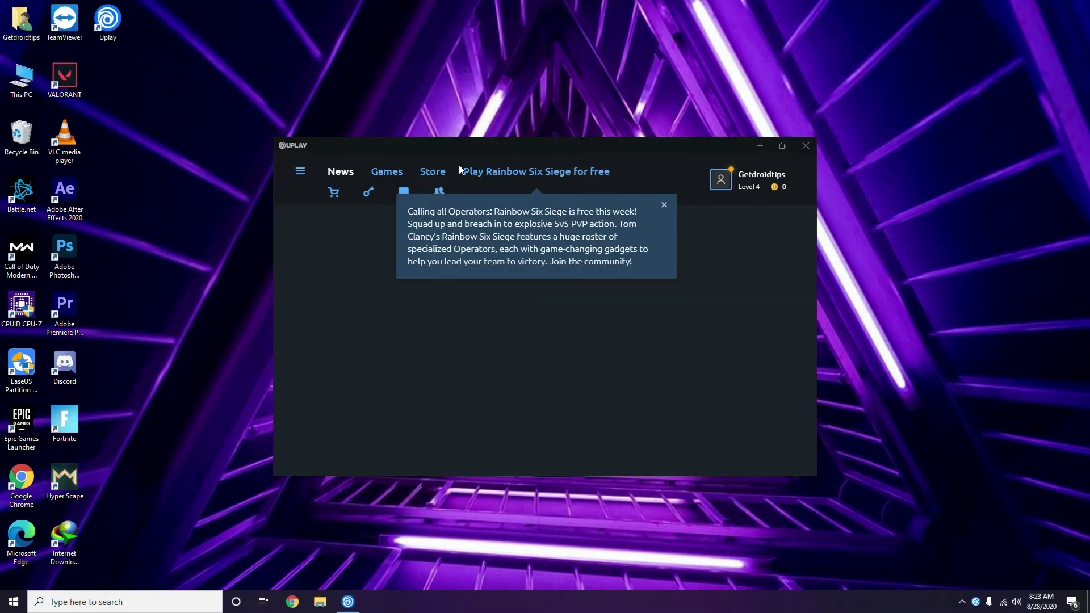
Step: Show Uplay's Games library with Hyper Scape, returning from the ProtonVPN homepage in Chrome
click(396, 175)
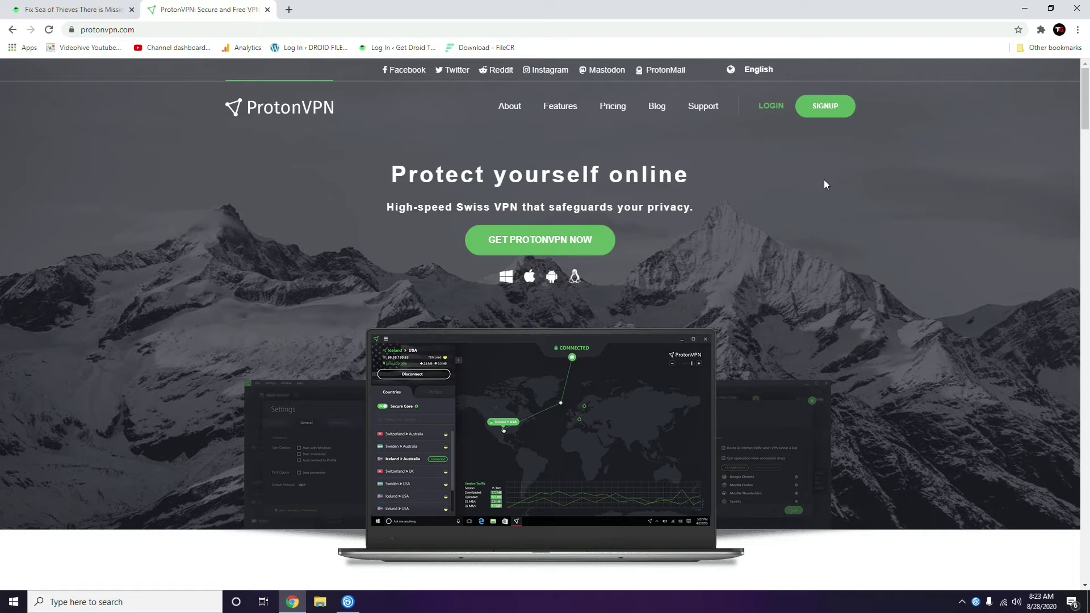
click(1025, 8)
Step: Close and relaunch Uplay, then dismiss the Rainbow Six promo popup
scroll(664, 325, down, 2)
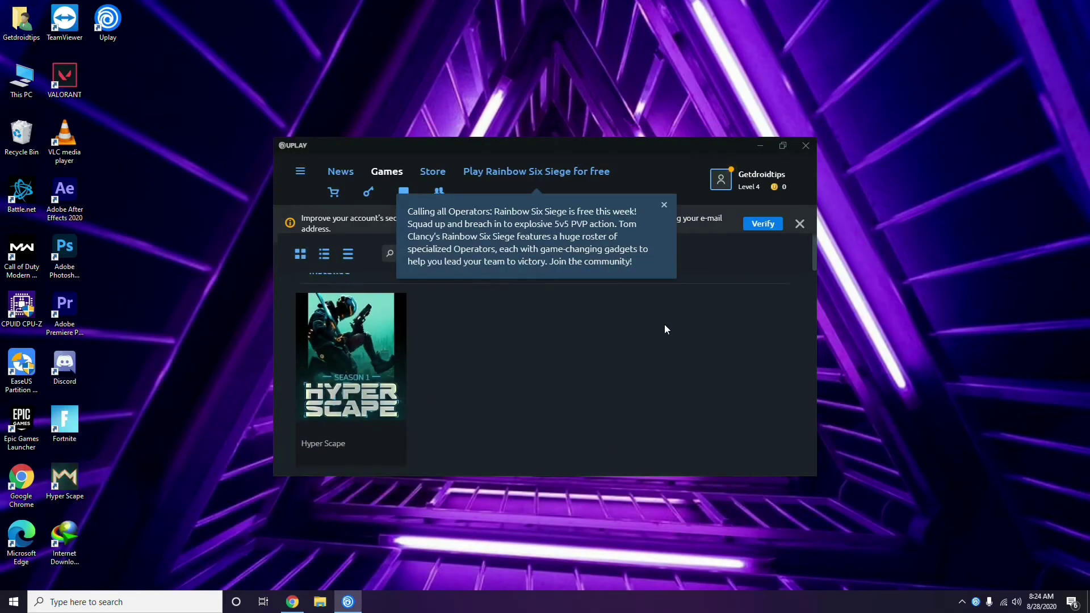
scroll(664, 325, up, 2)
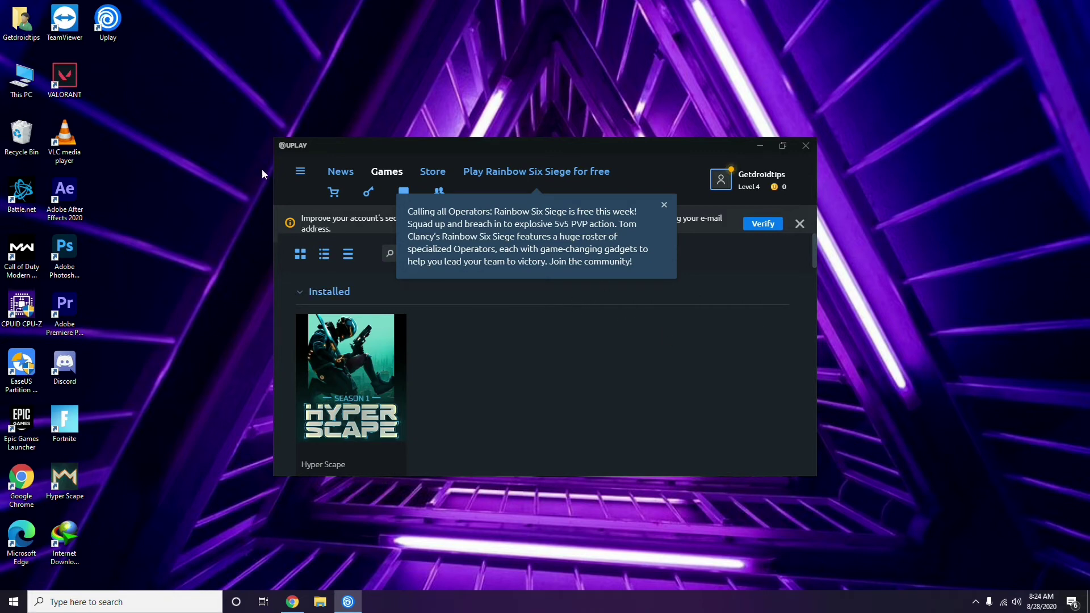
click(806, 147)
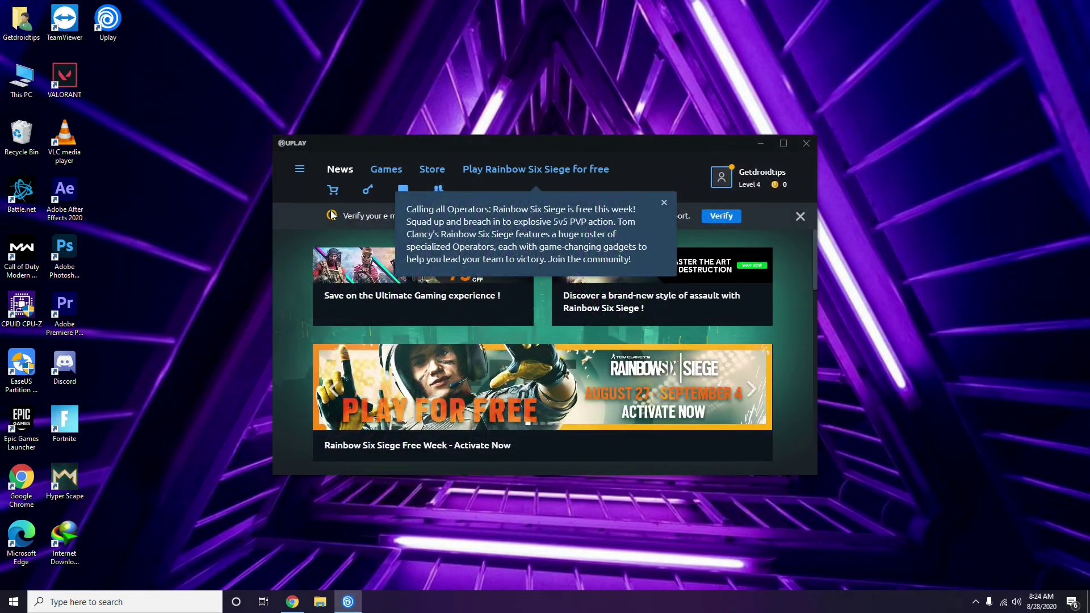
click(664, 202)
Step: Maximize Uplay, check Hyper Scape in the Games library, then quit the launcher
click(301, 169)
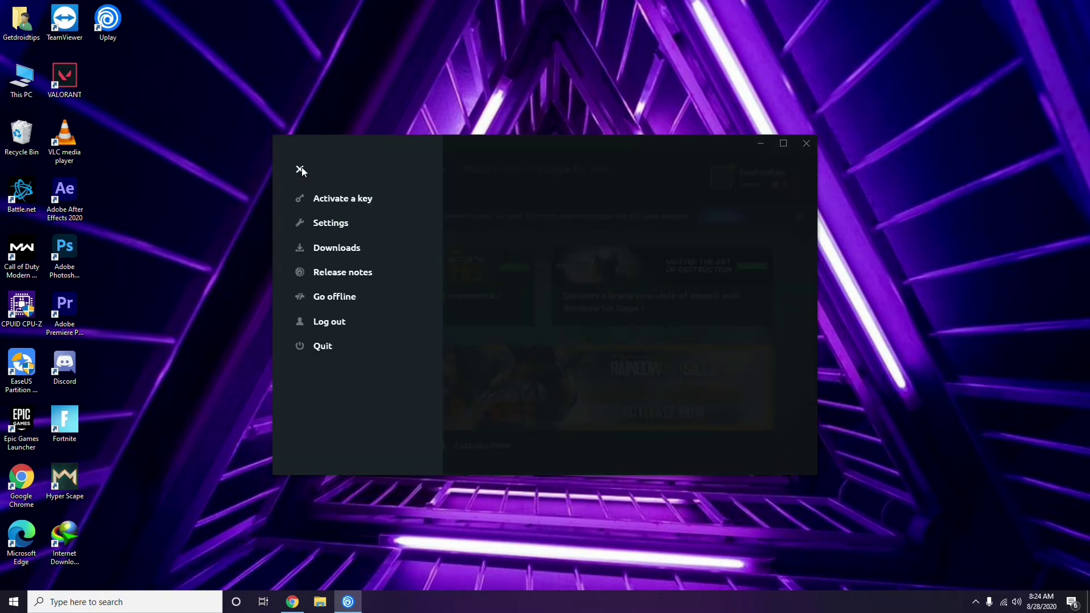
click(301, 169)
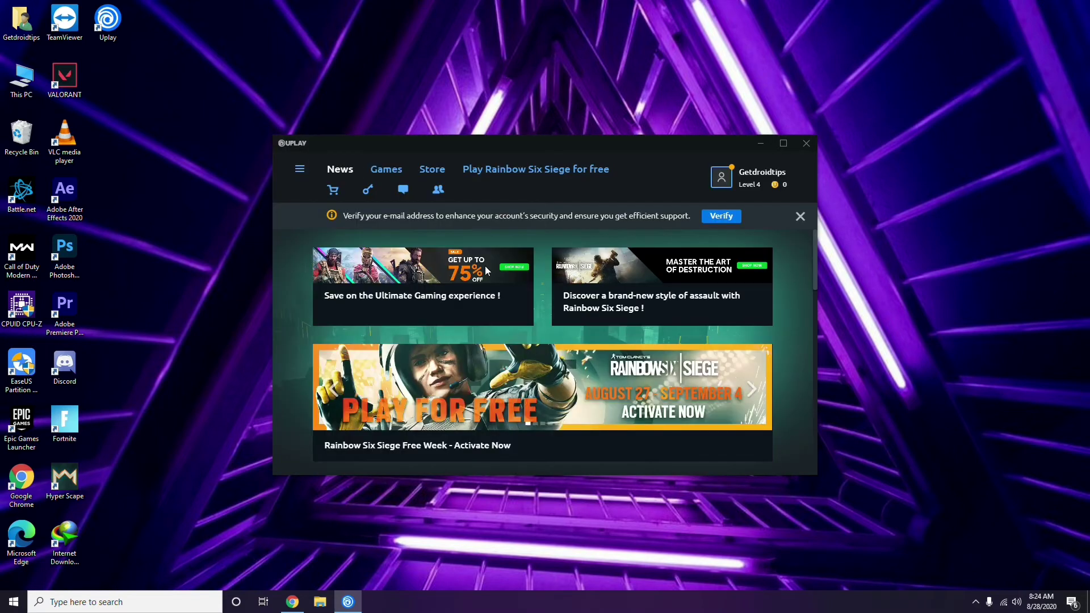
click(778, 145)
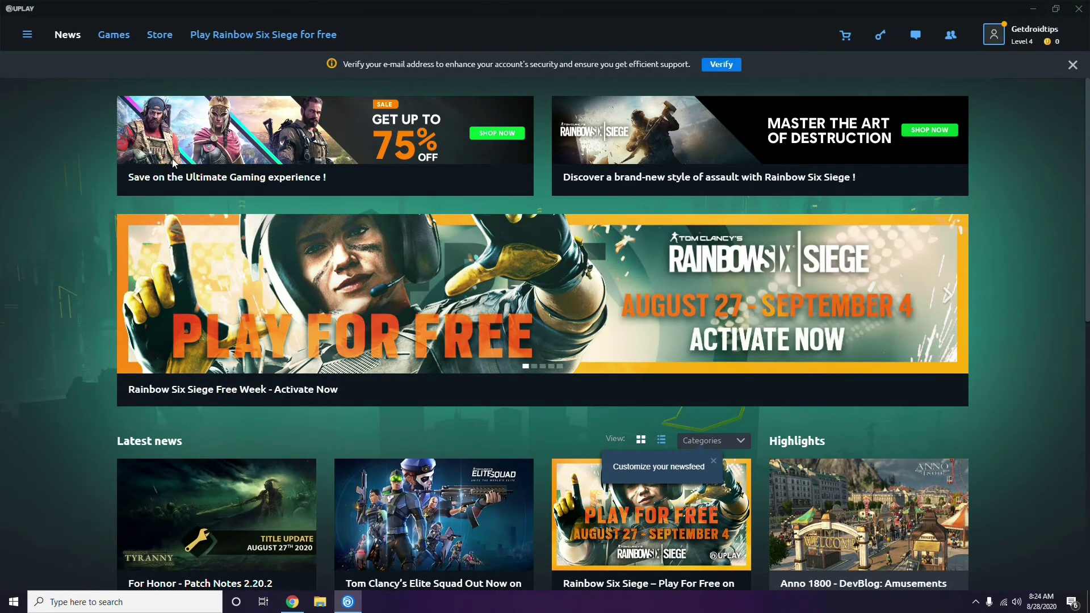
click(116, 37)
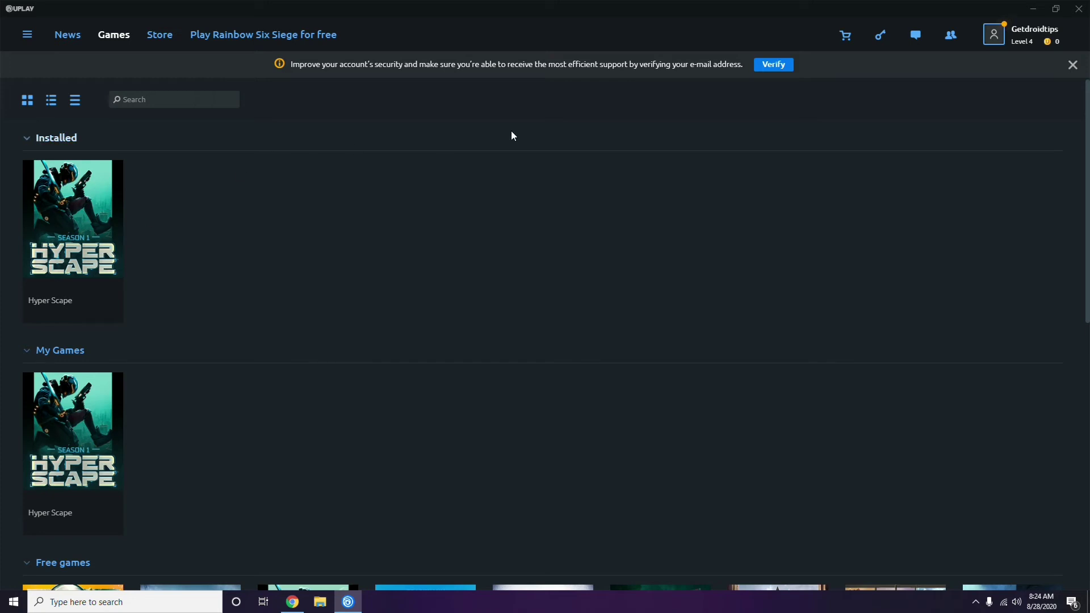
click(1079, 9)
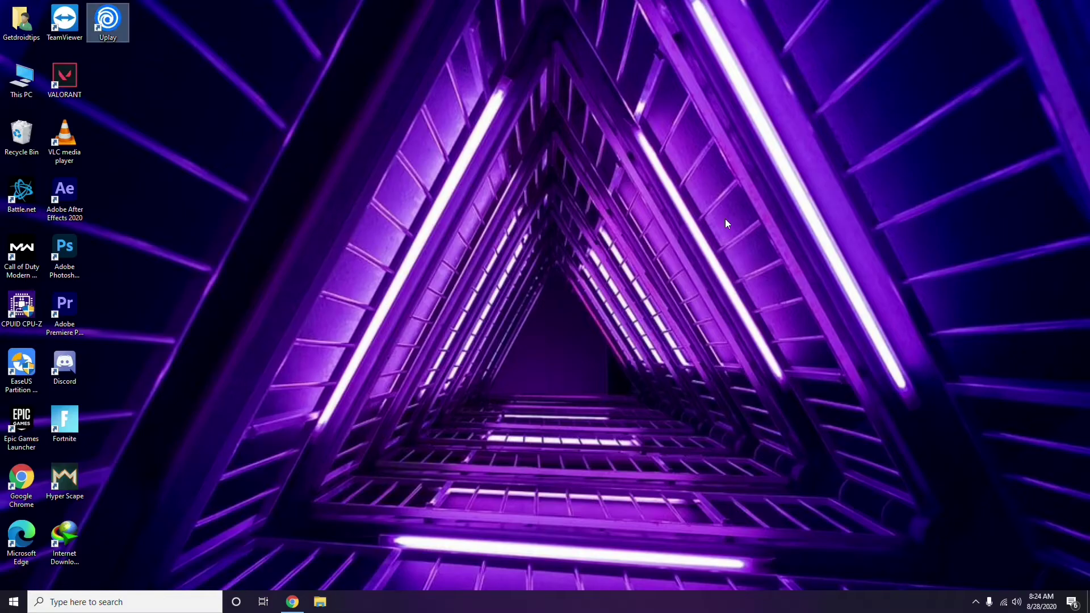
click(55, 600)
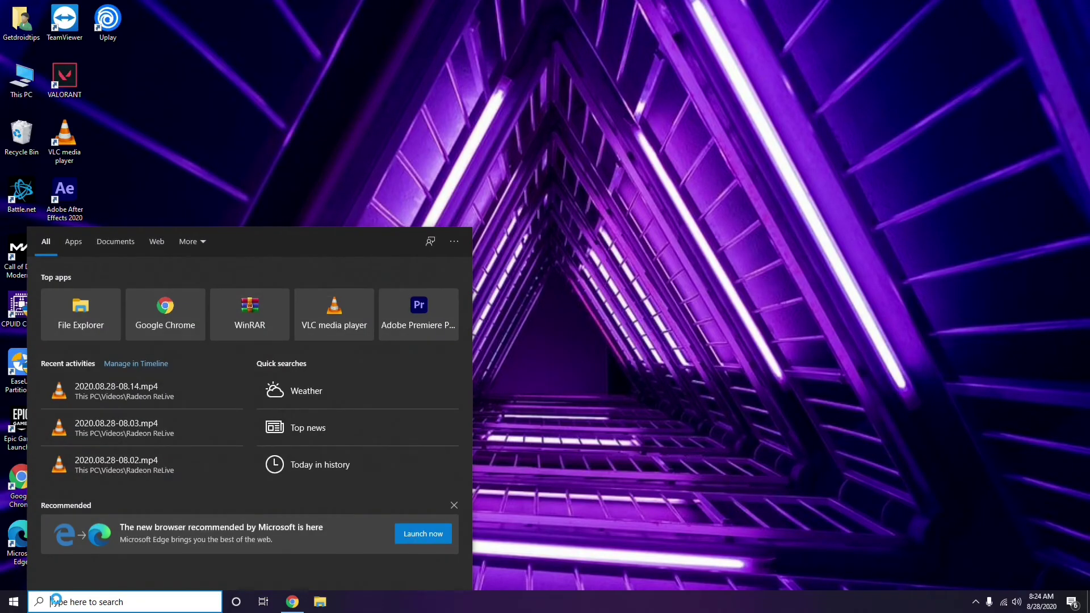
text(upd)
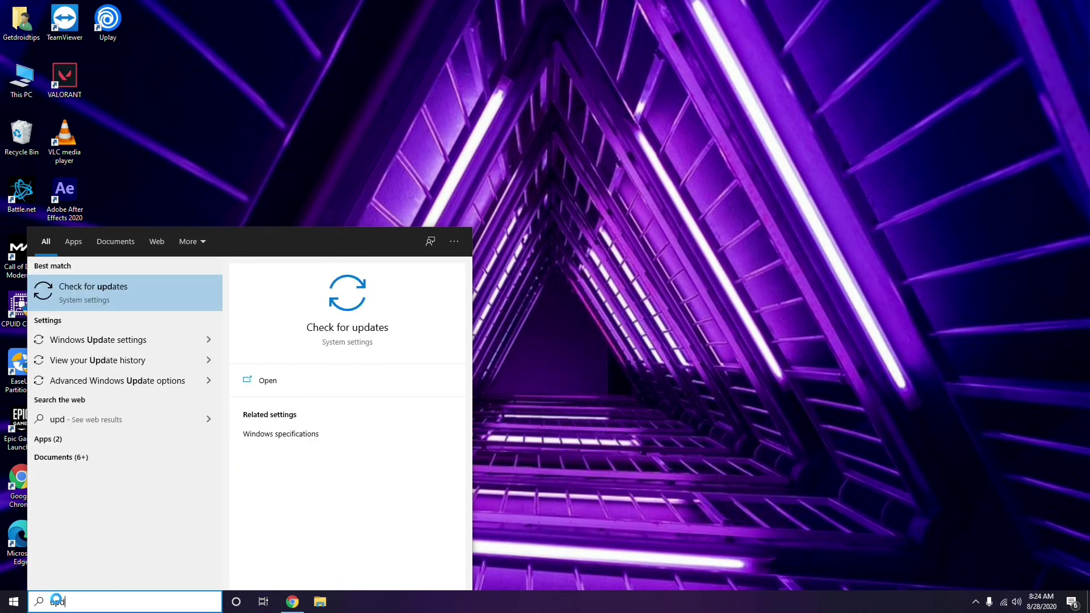
click(117, 286)
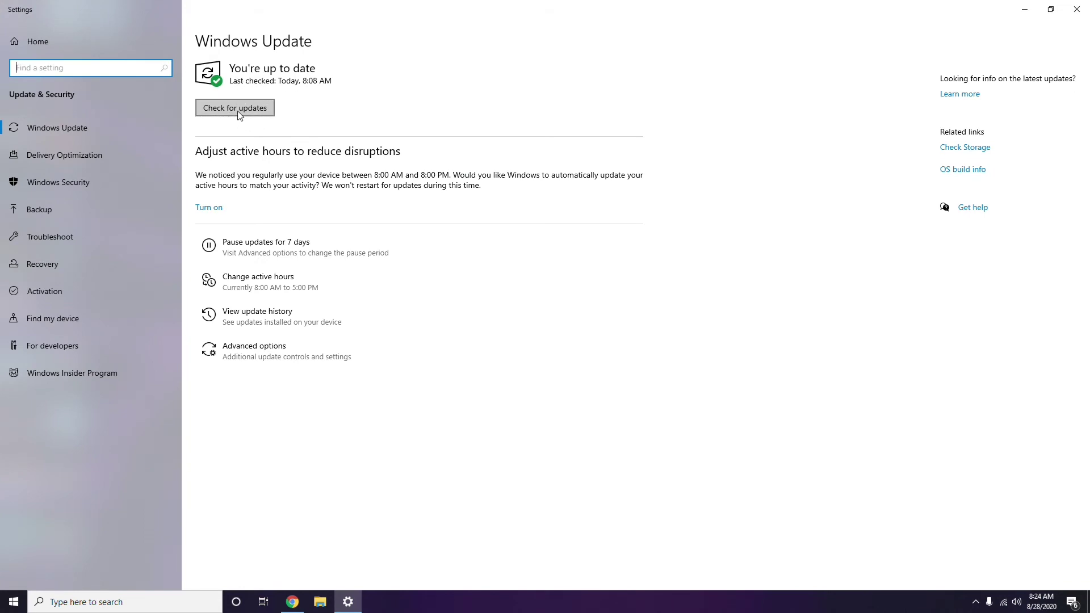
click(1072, 17)
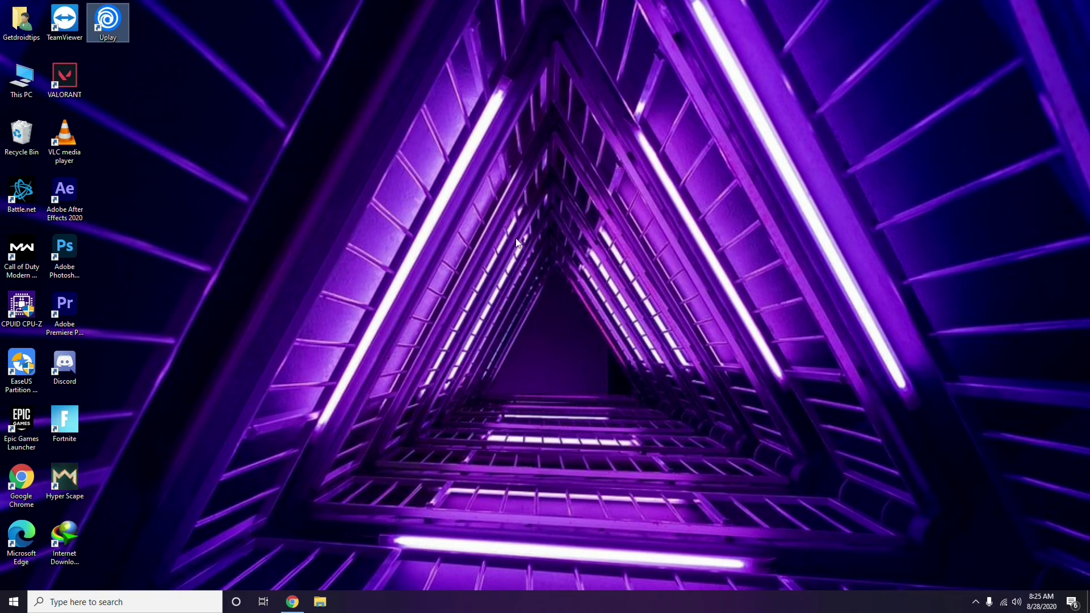
right_click(28, 94)
click(304, 149)
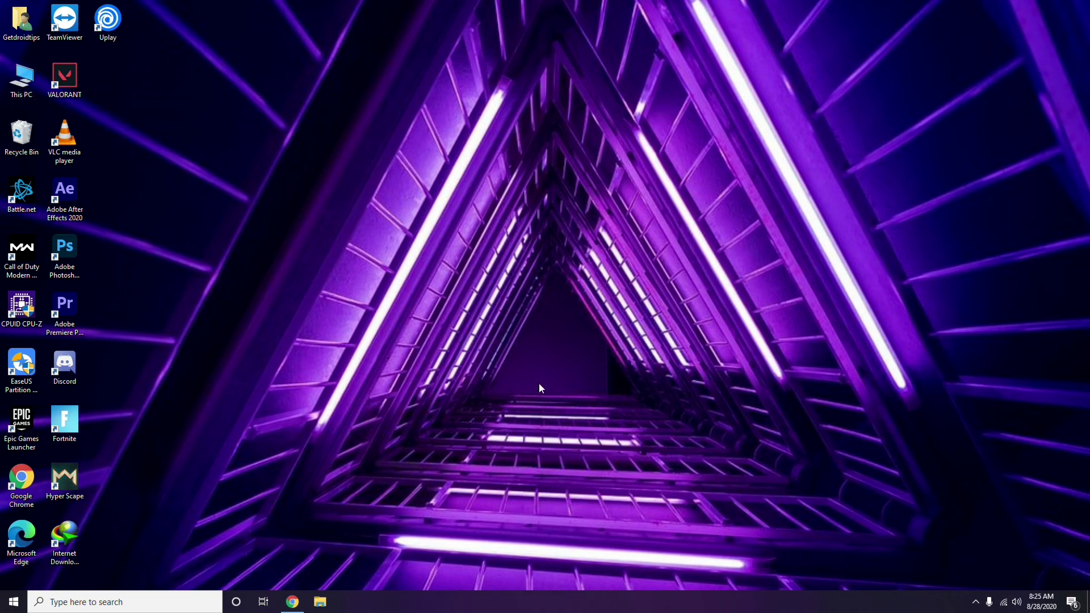
click(975, 601)
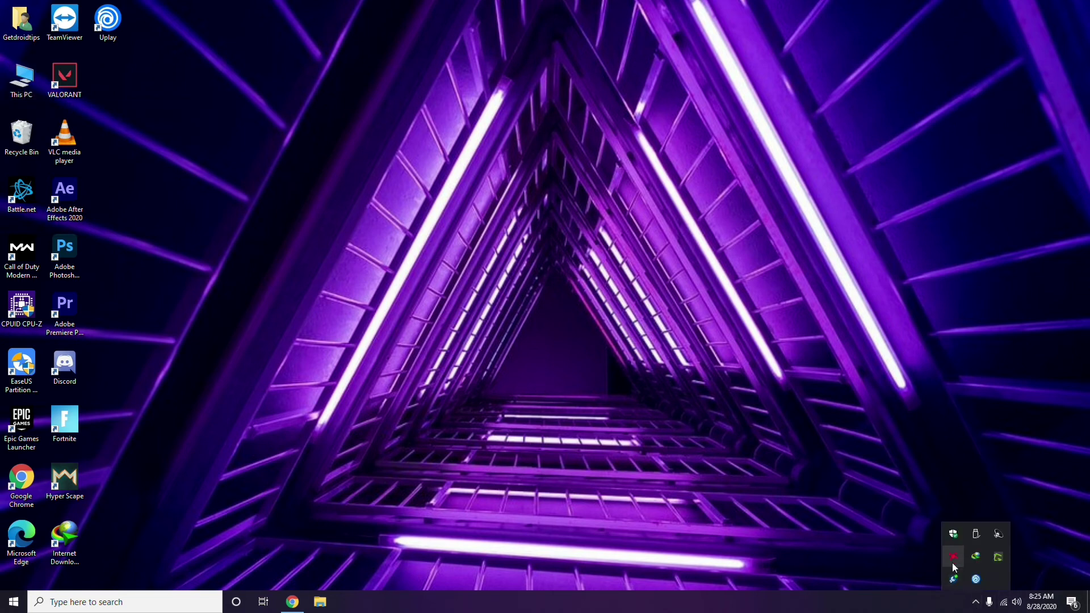
click(953, 557)
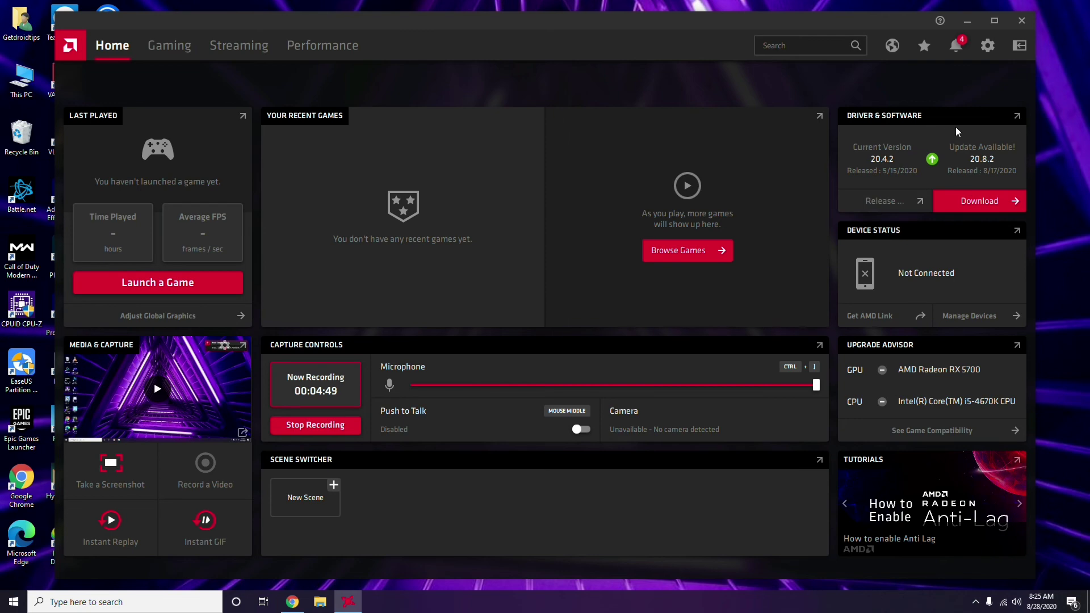
click(1021, 21)
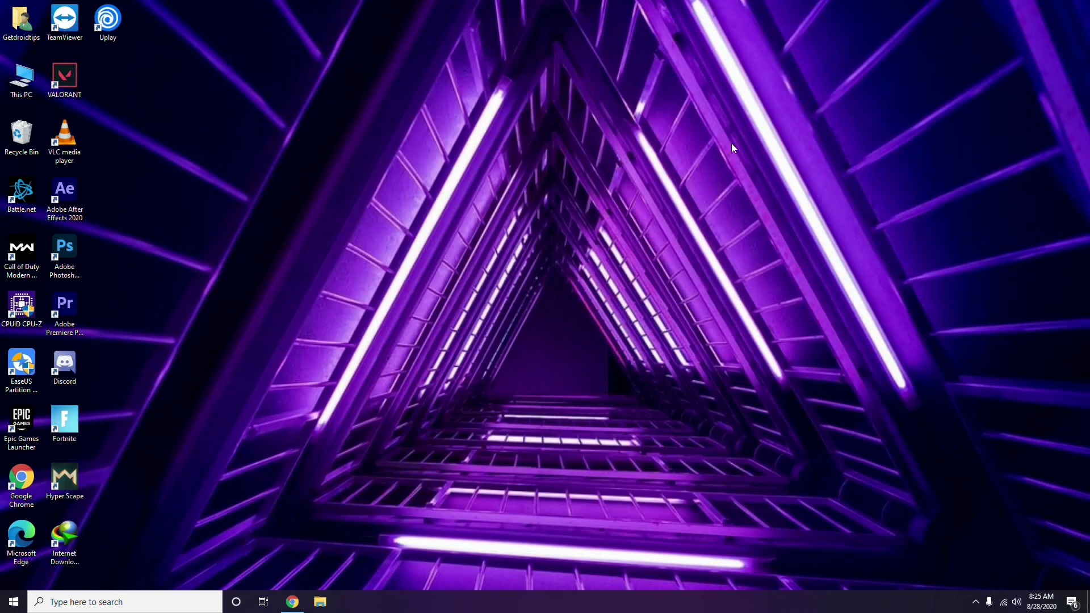